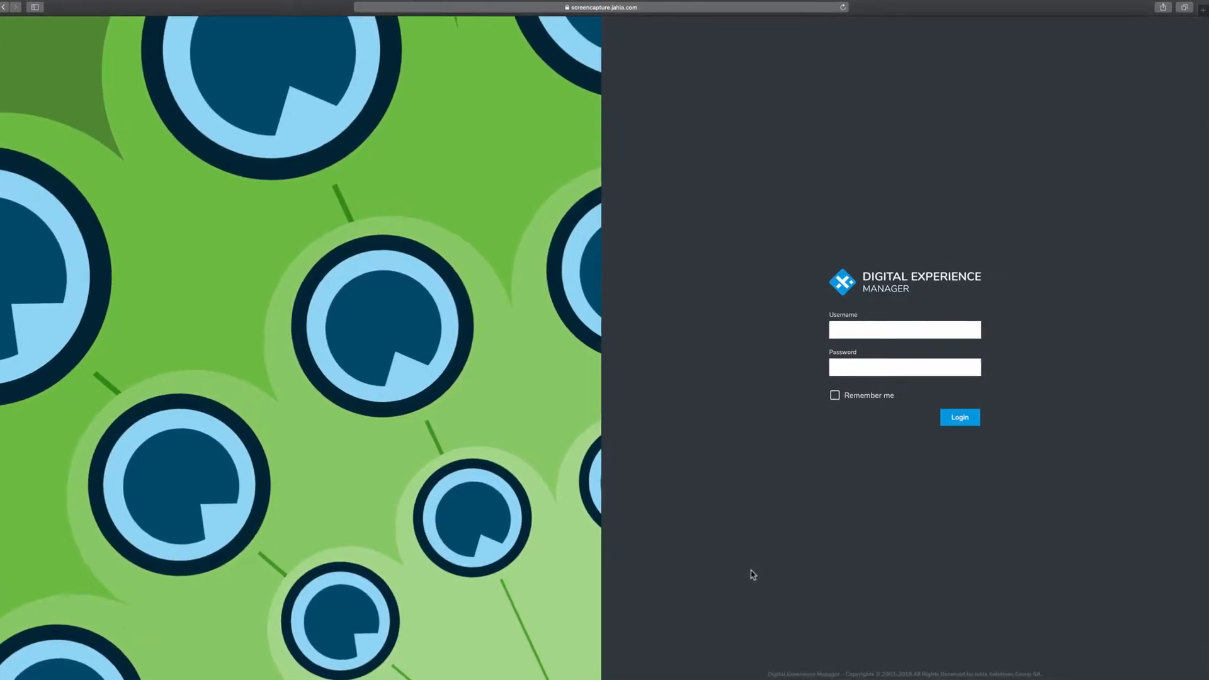
# Log in with the contributor's saved username and password, and open the Digitall site in Contribute mode
pyautogui.click(870, 324)
pyautogui.write('jane')
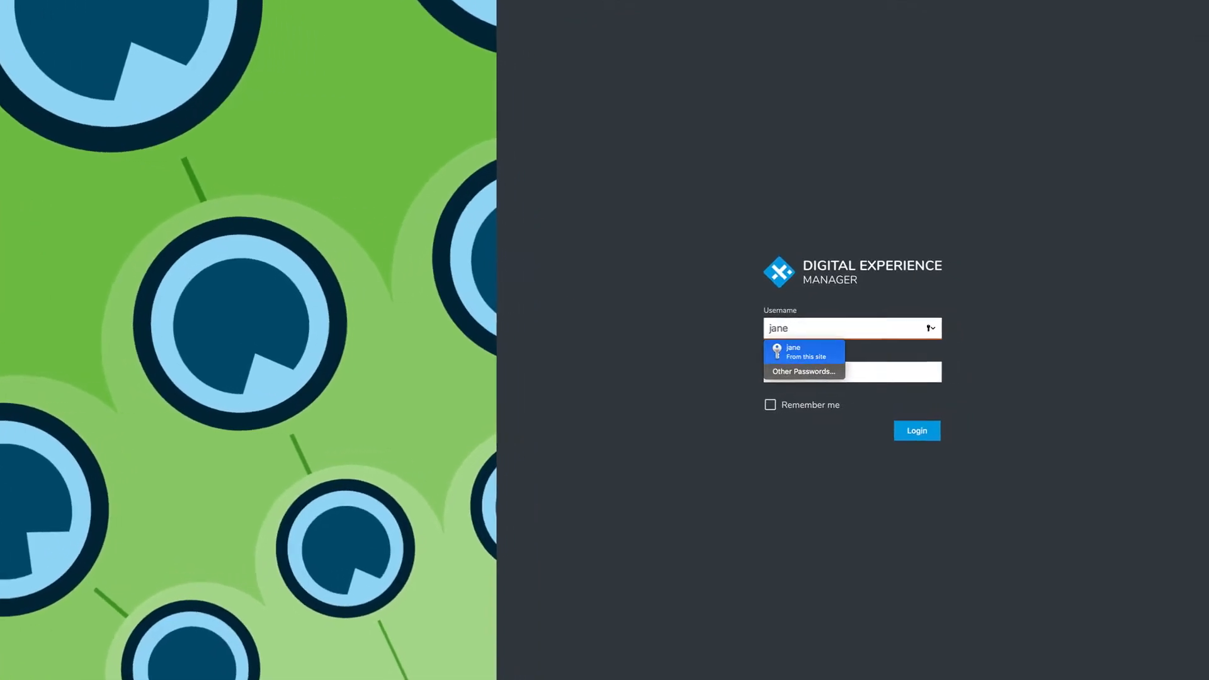
pyautogui.press('Return')
pyautogui.click(923, 434)
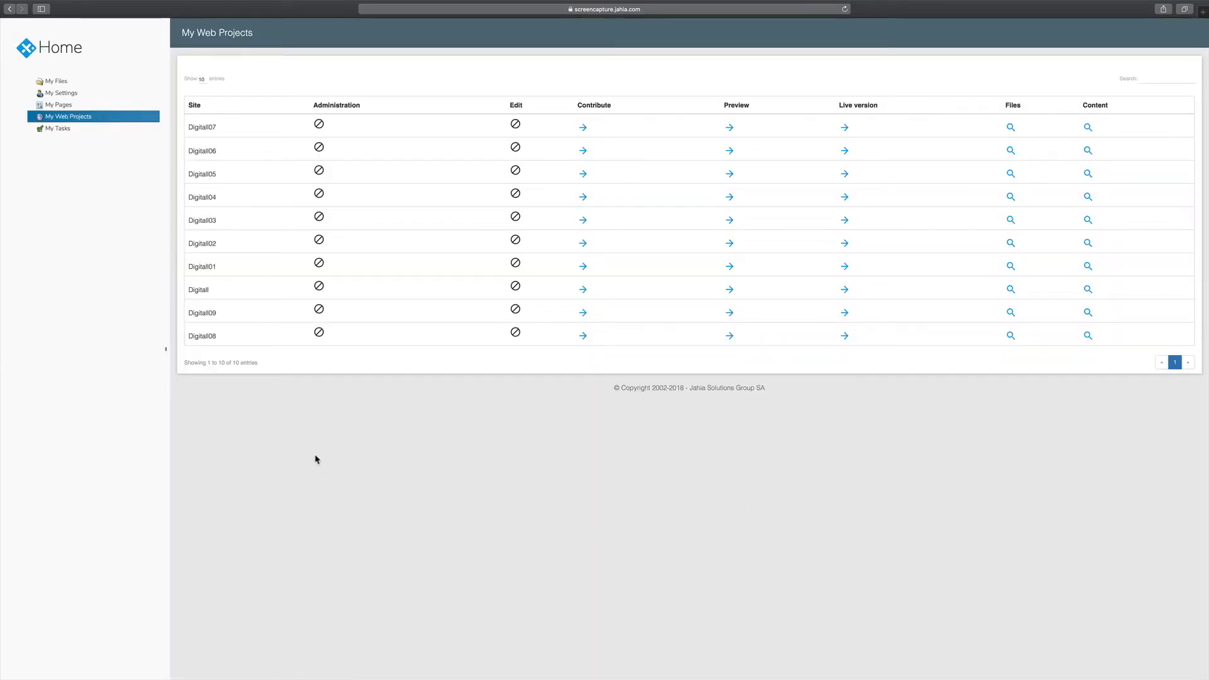
pyautogui.click(584, 291)
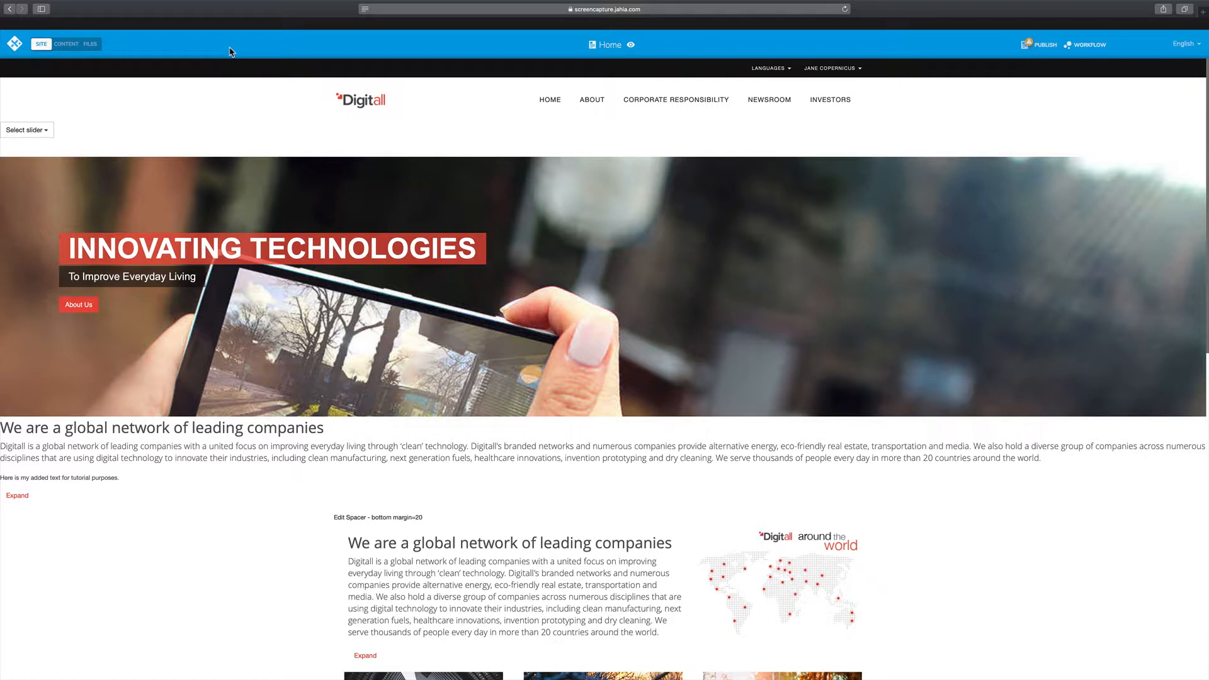
# Examine the About and Home pages in Contribute mode, including the homepage text areas
pyautogui.moveTo(597, 104)
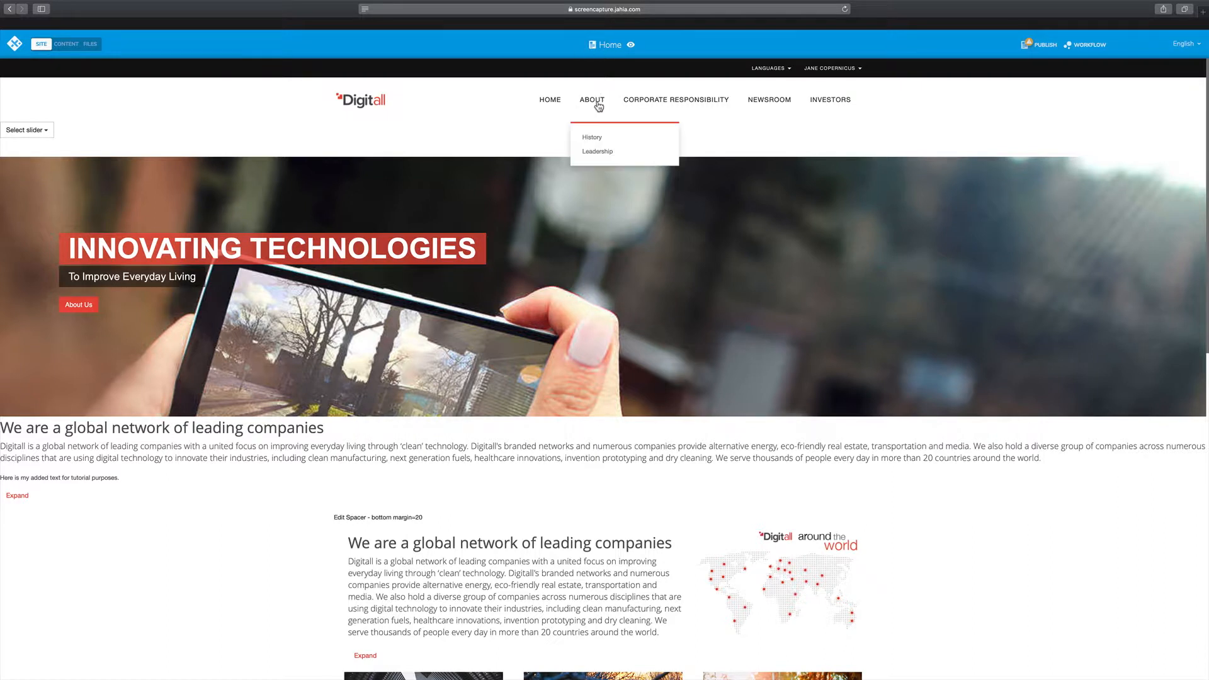
pyautogui.click(597, 103)
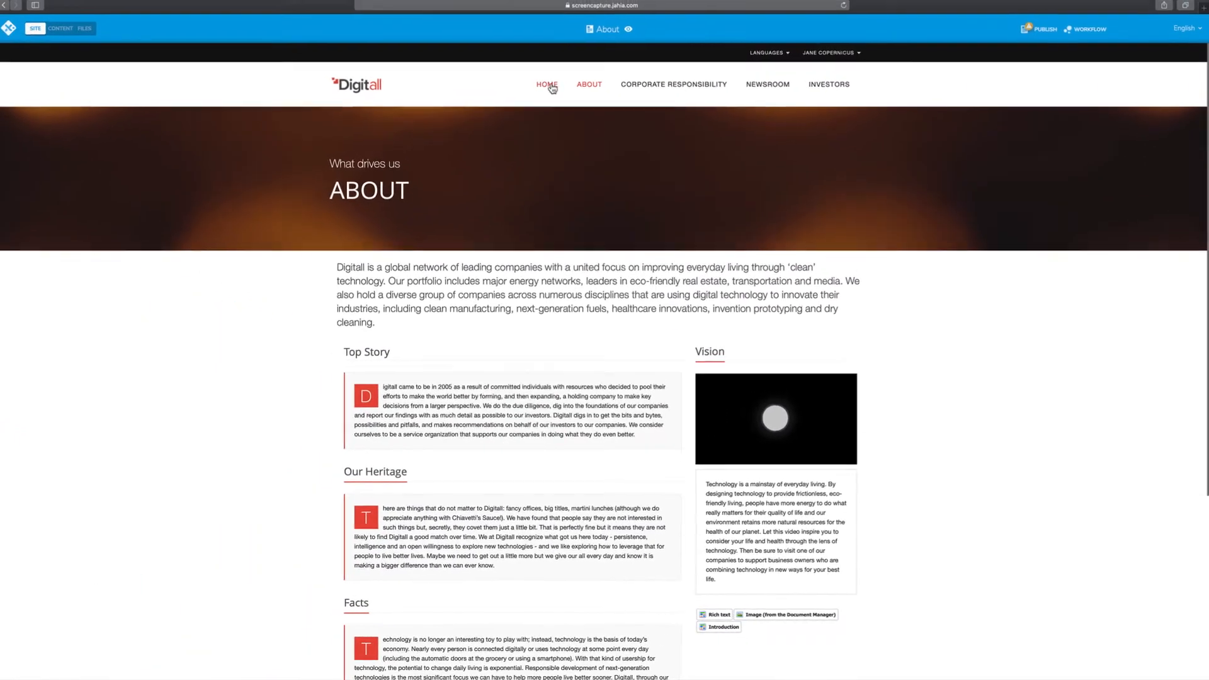
pyautogui.click(552, 88)
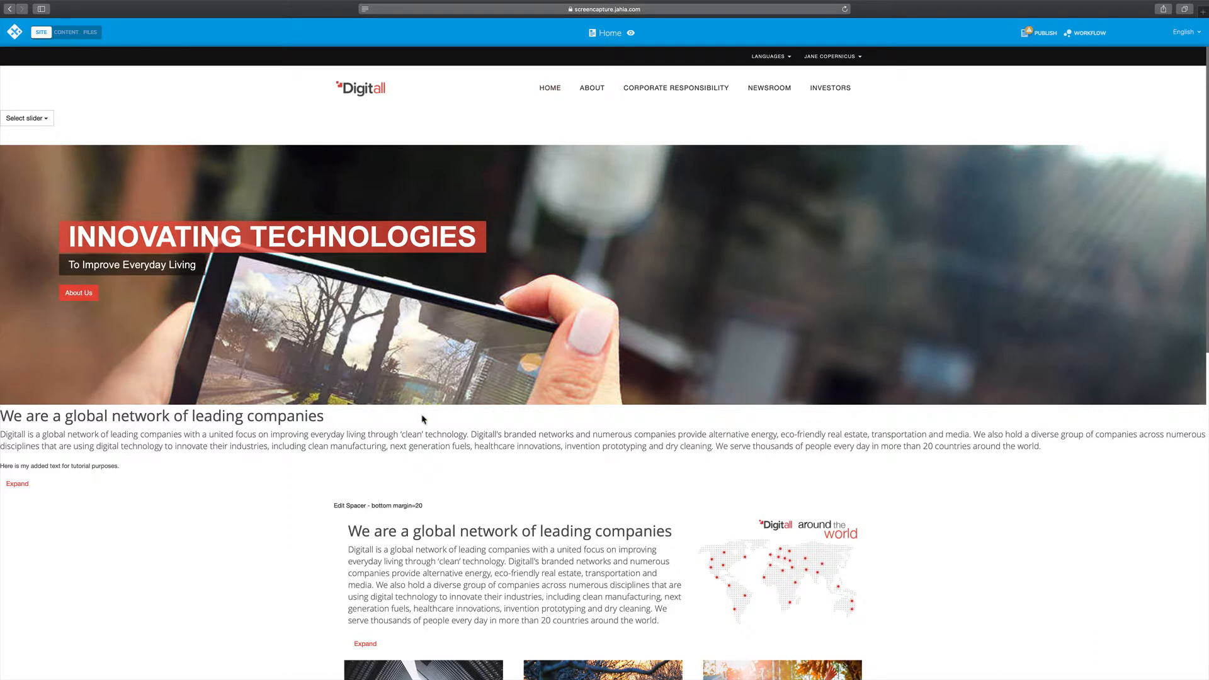
pyautogui.click(412, 444)
pyautogui.moveTo(464, 573); pyautogui.dragTo(466, 564)
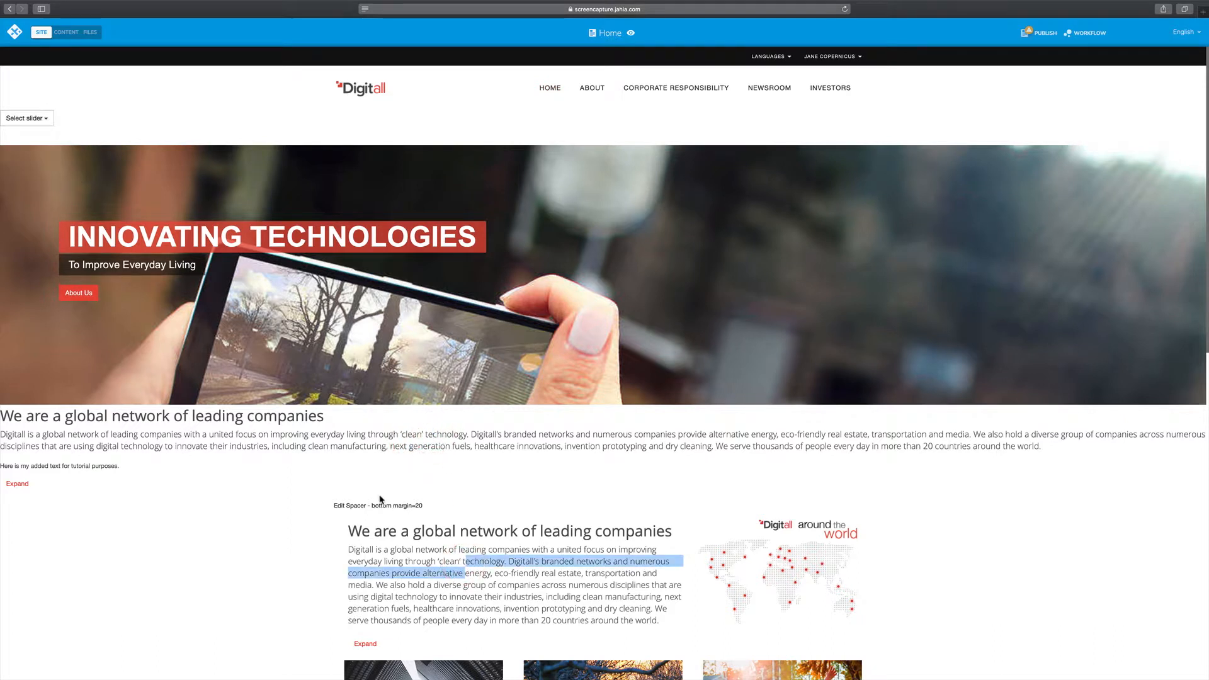
pyautogui.click(285, 512)
pyautogui.scroll(-10, 438, 532)
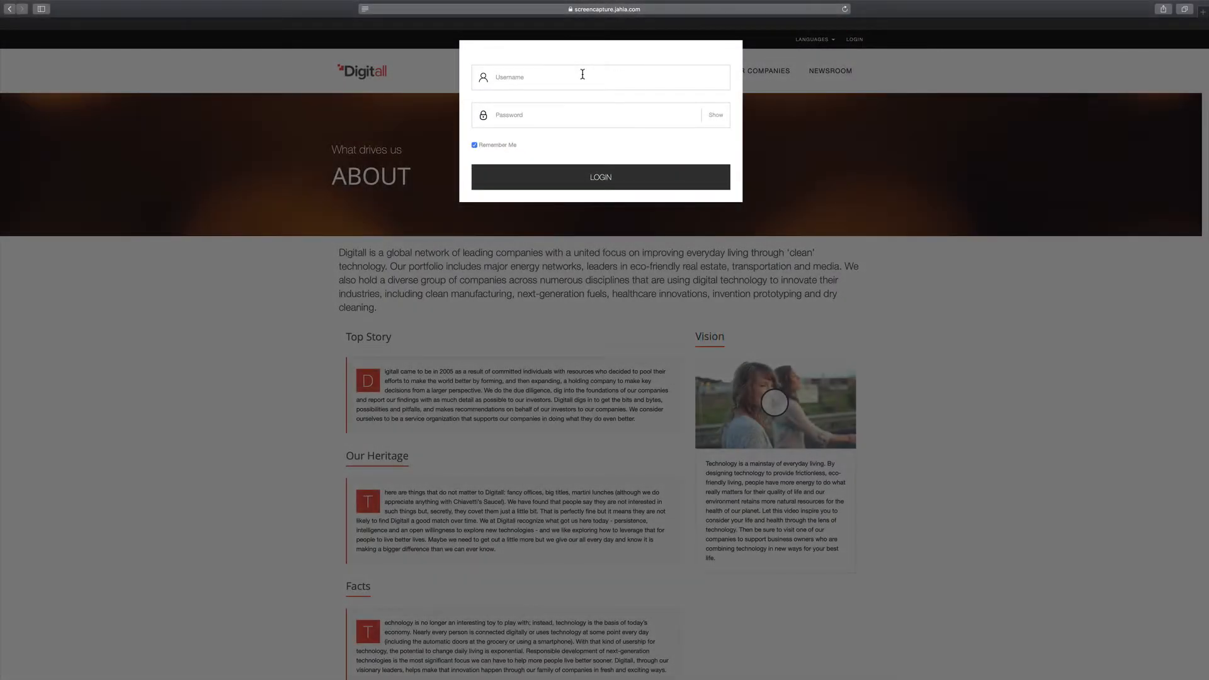
# Log in to the live Digitall site with the editor's saved username and password
pyautogui.click(581, 77)
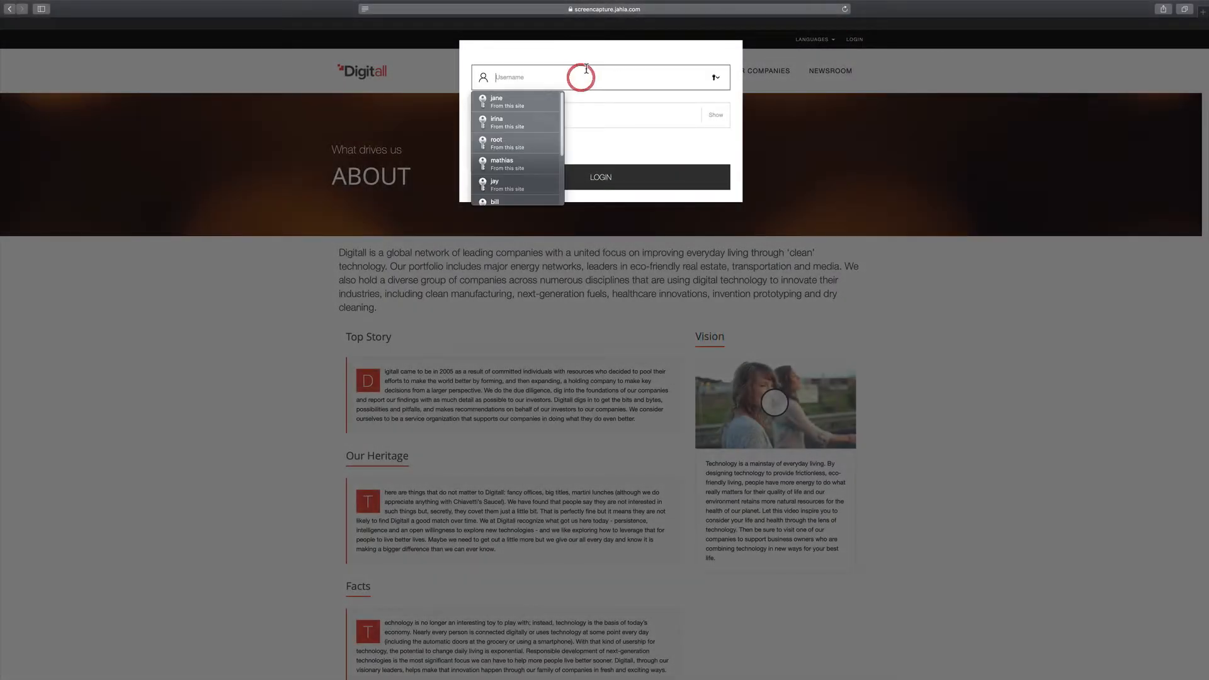
pyautogui.write('ma')
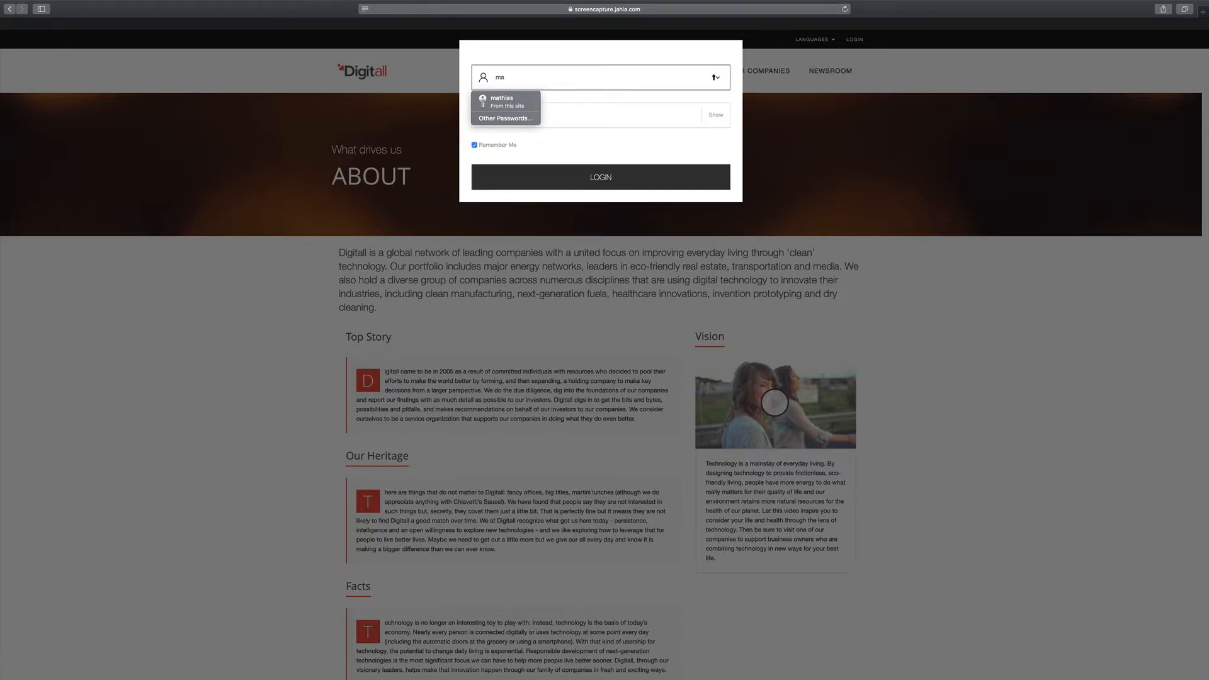
pyautogui.click(498, 101)
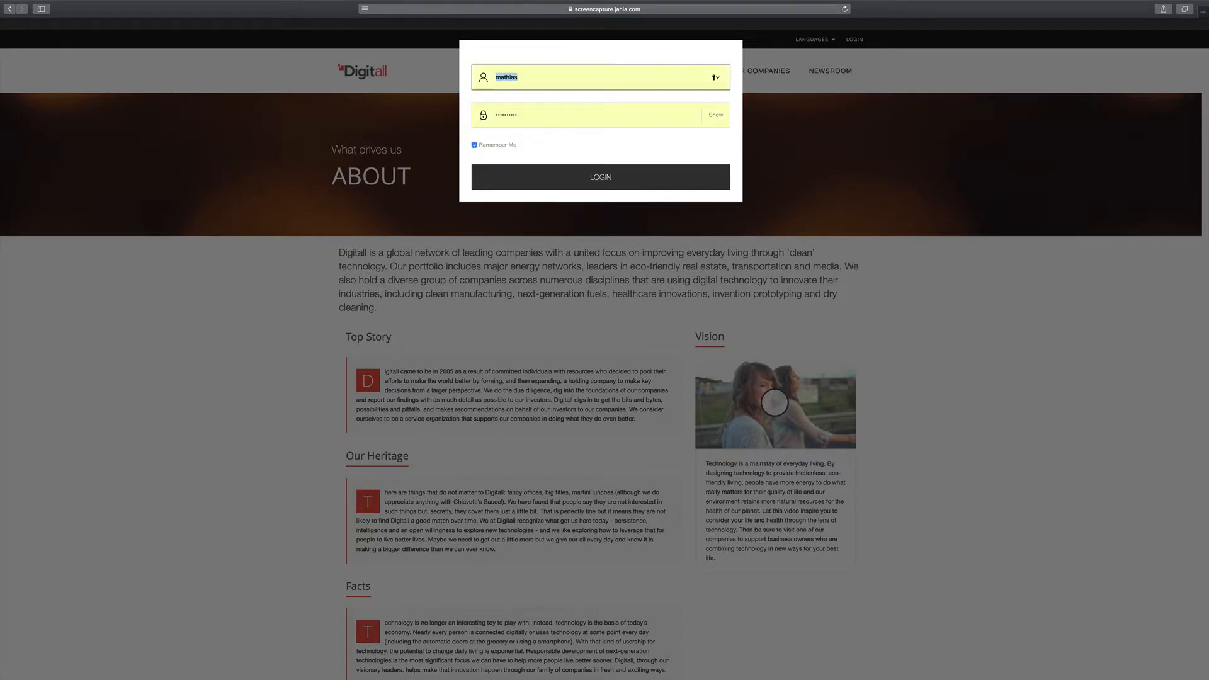
pyautogui.click(618, 181)
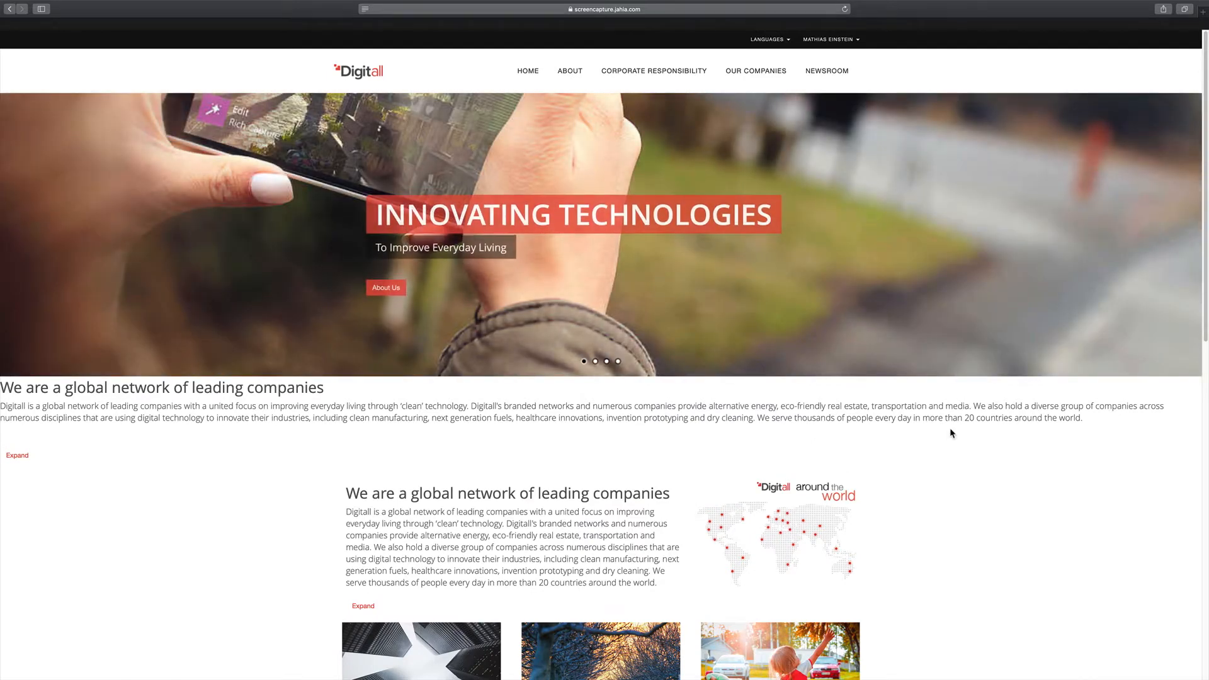
# Switch the homepage to Edit Mode and open the landing area's "We are a global network of leading companies" rich text for editing
pyautogui.click(858, 40)
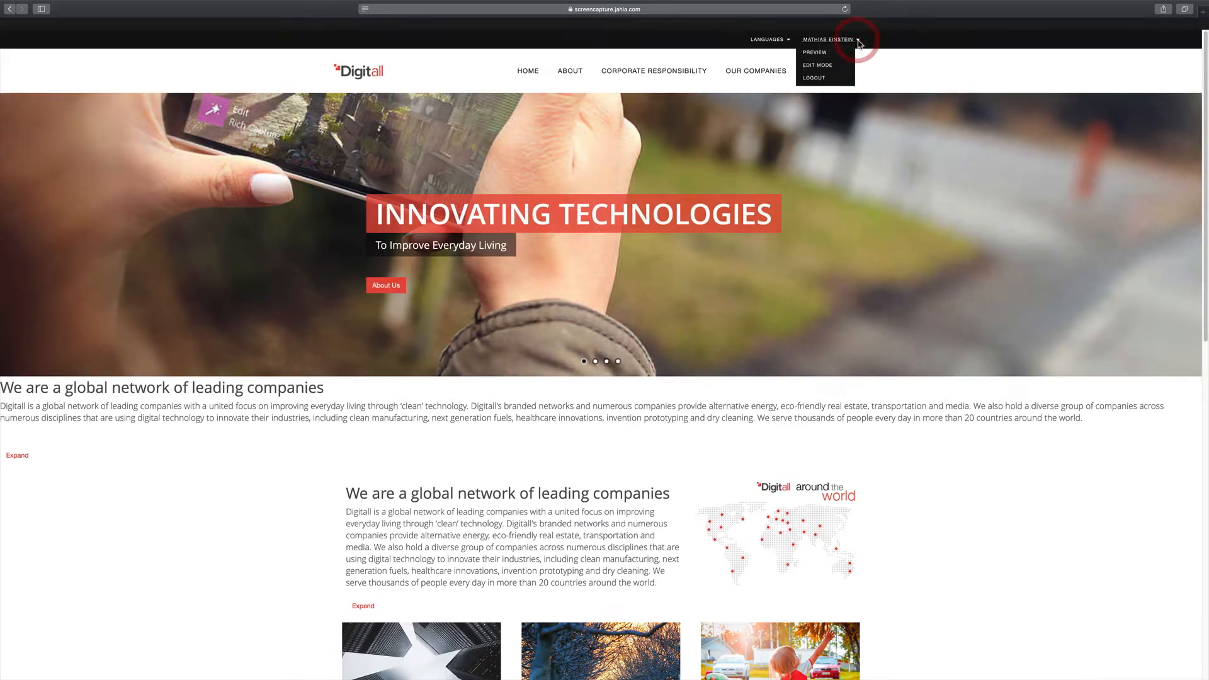
pyautogui.click(817, 65)
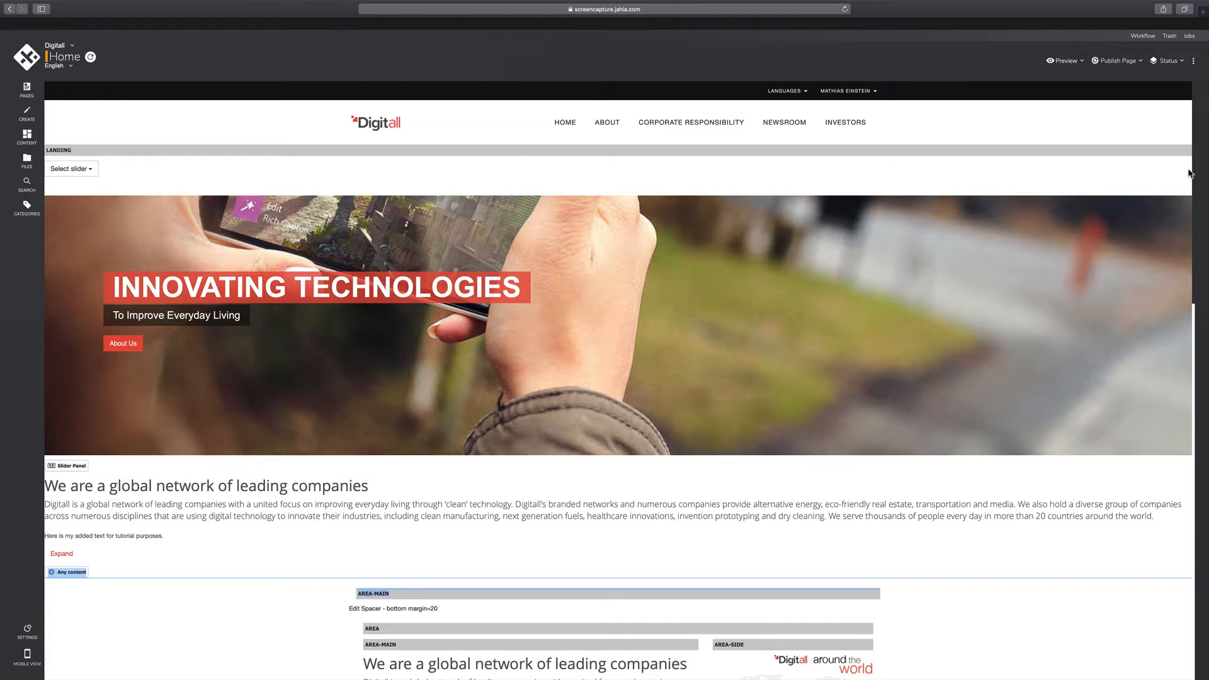
pyautogui.click(248, 508)
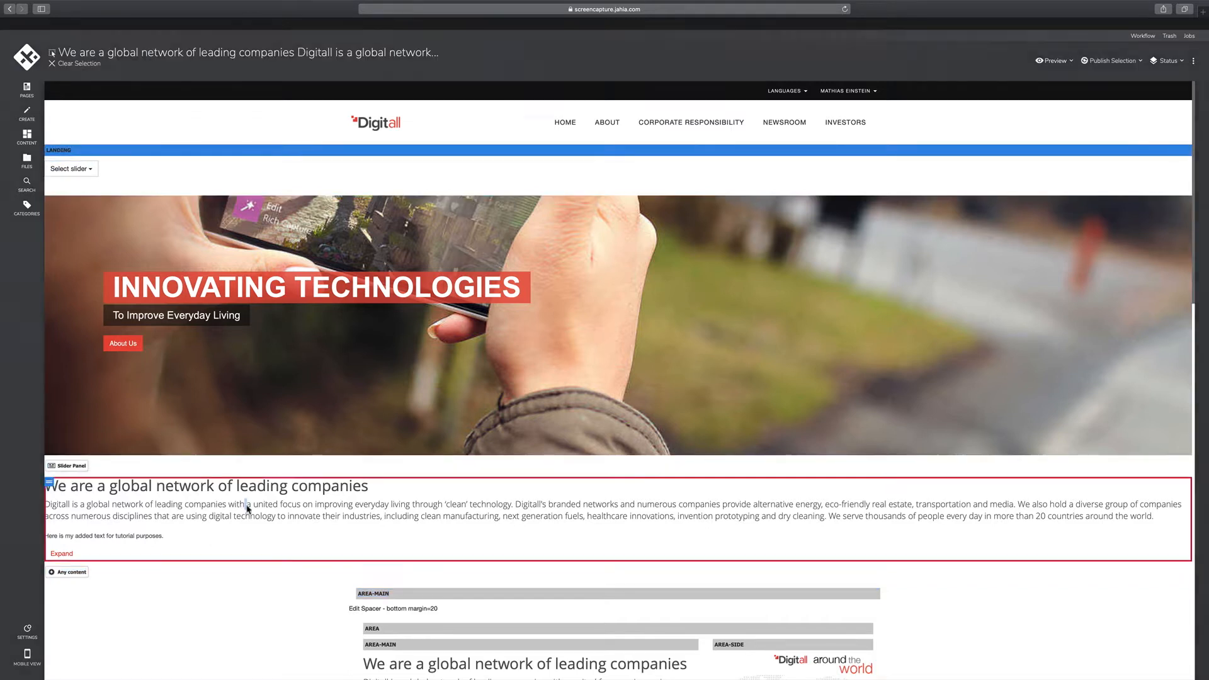
pyautogui.doubleClick(248, 509)
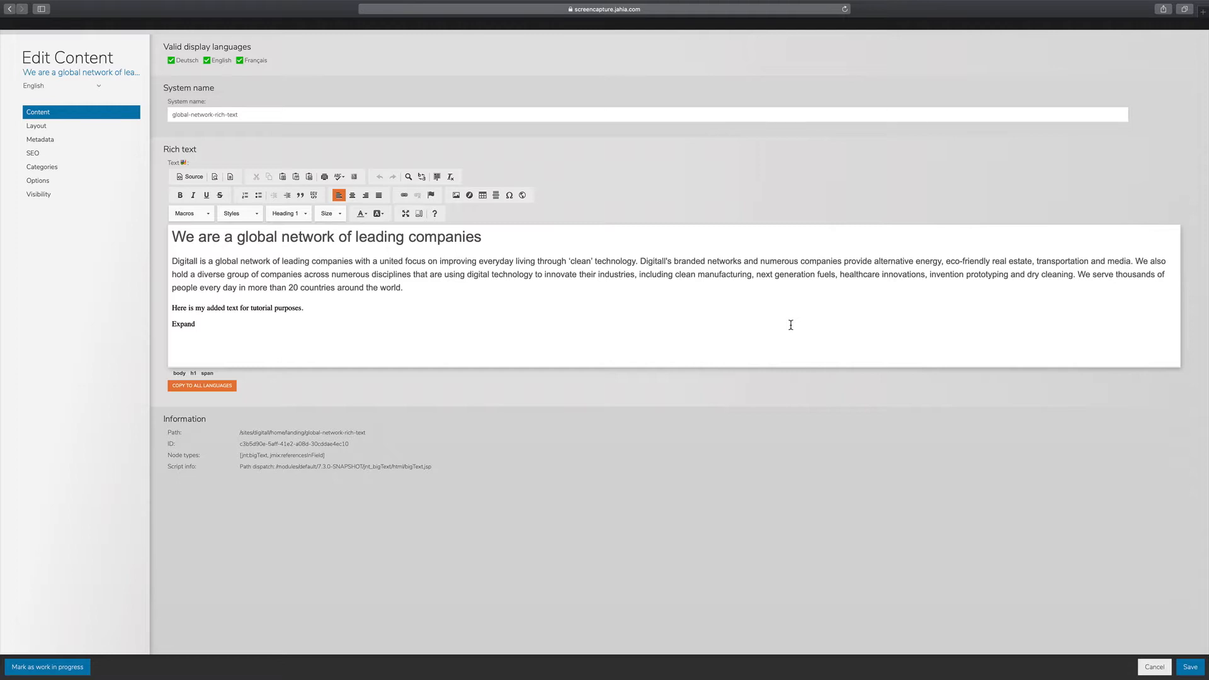
# Examine the rich text's Layout, Metadata, SEO, Categories, Options and Visibility settings, return to its Content settings, and reopen the text from the homepage
pyautogui.click(39, 128)
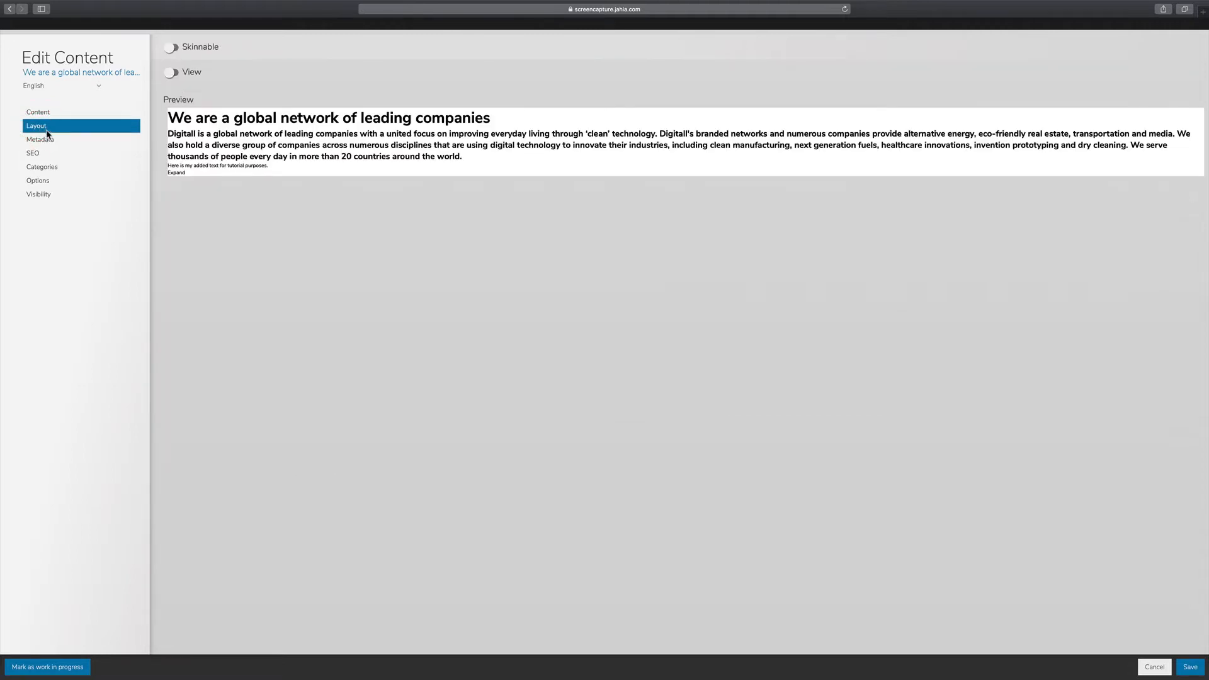
pyautogui.click(44, 140)
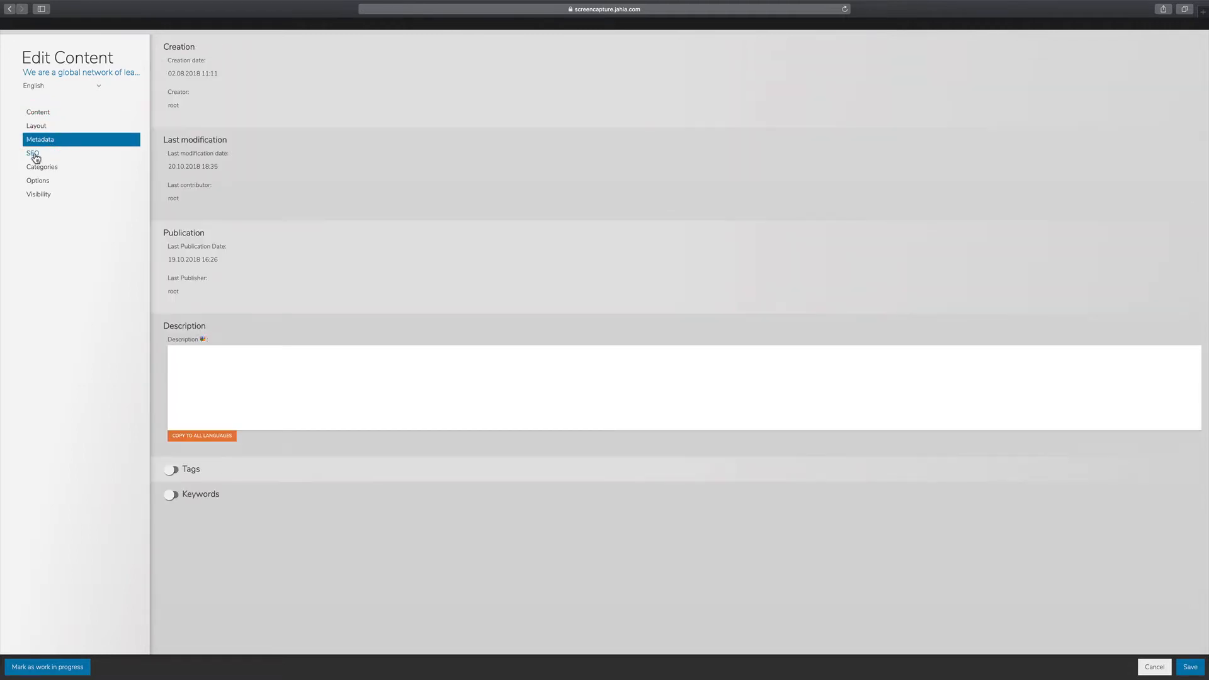
pyautogui.click(35, 155)
pyautogui.click(47, 168)
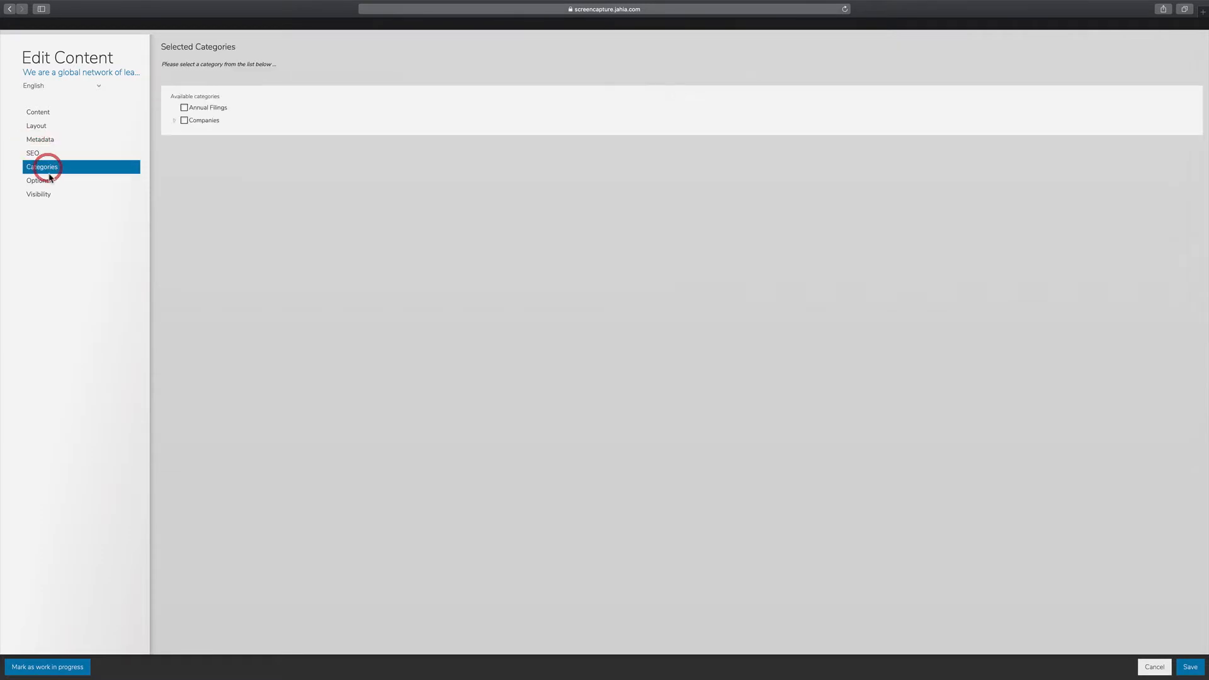
pyautogui.click(48, 181)
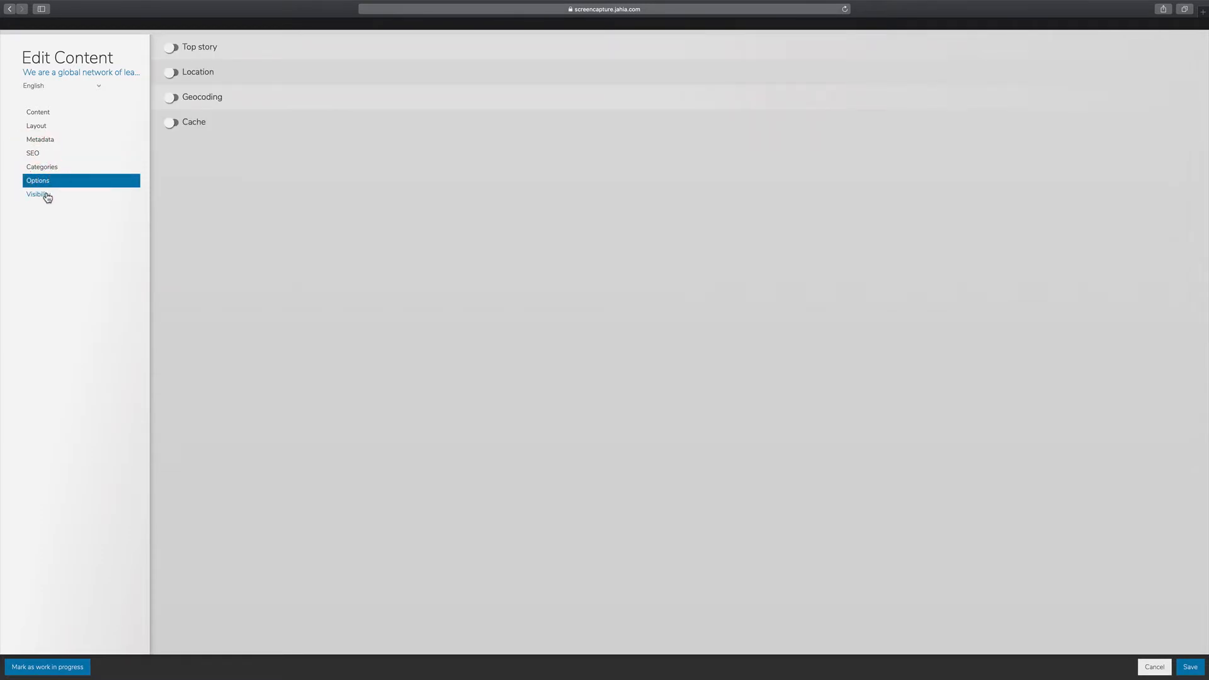
pyautogui.click(47, 196)
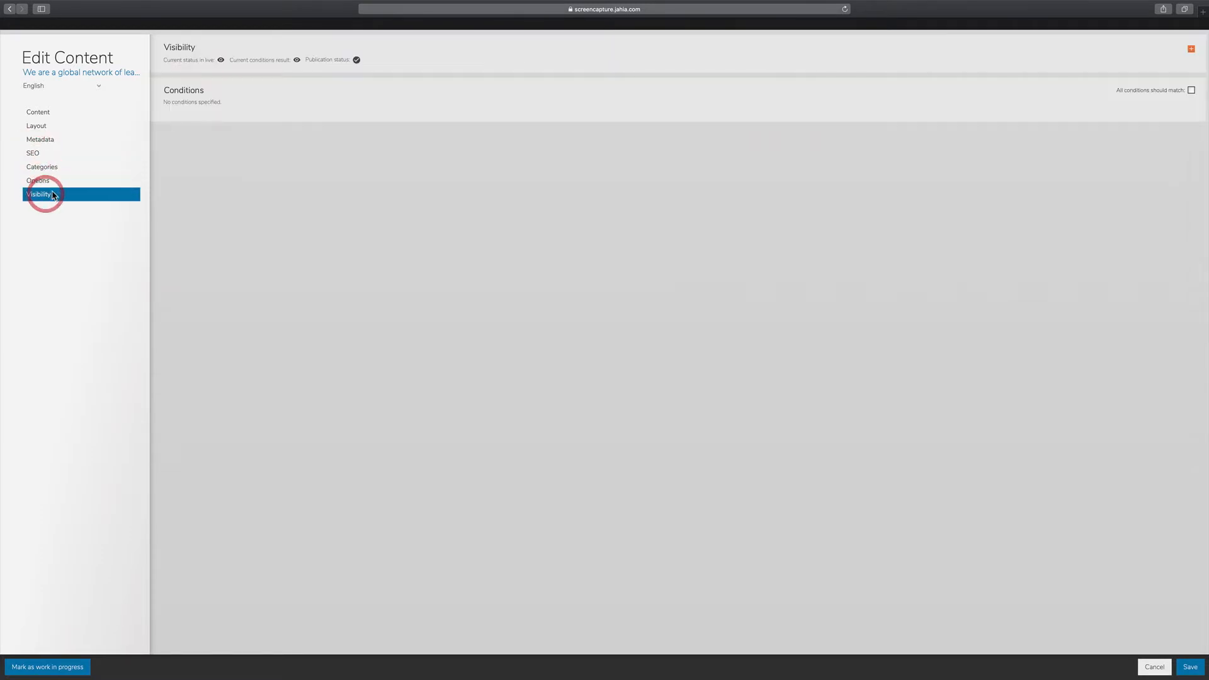
pyautogui.click(36, 116)
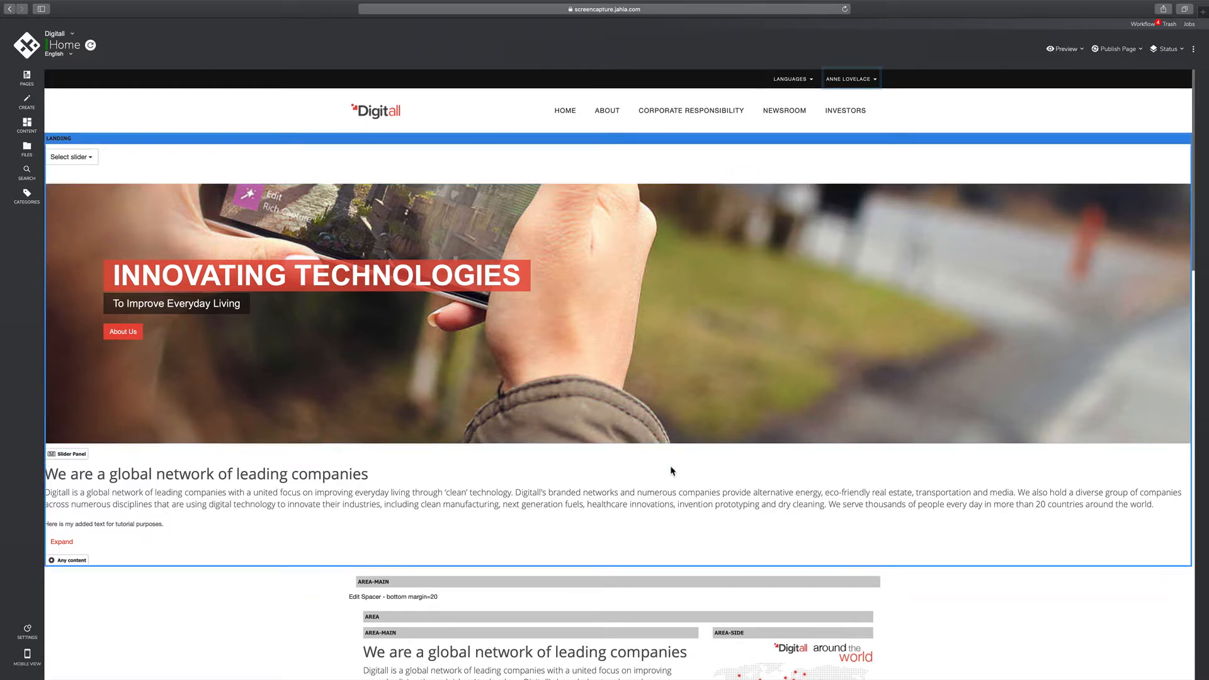
pyautogui.doubleClick(253, 498)
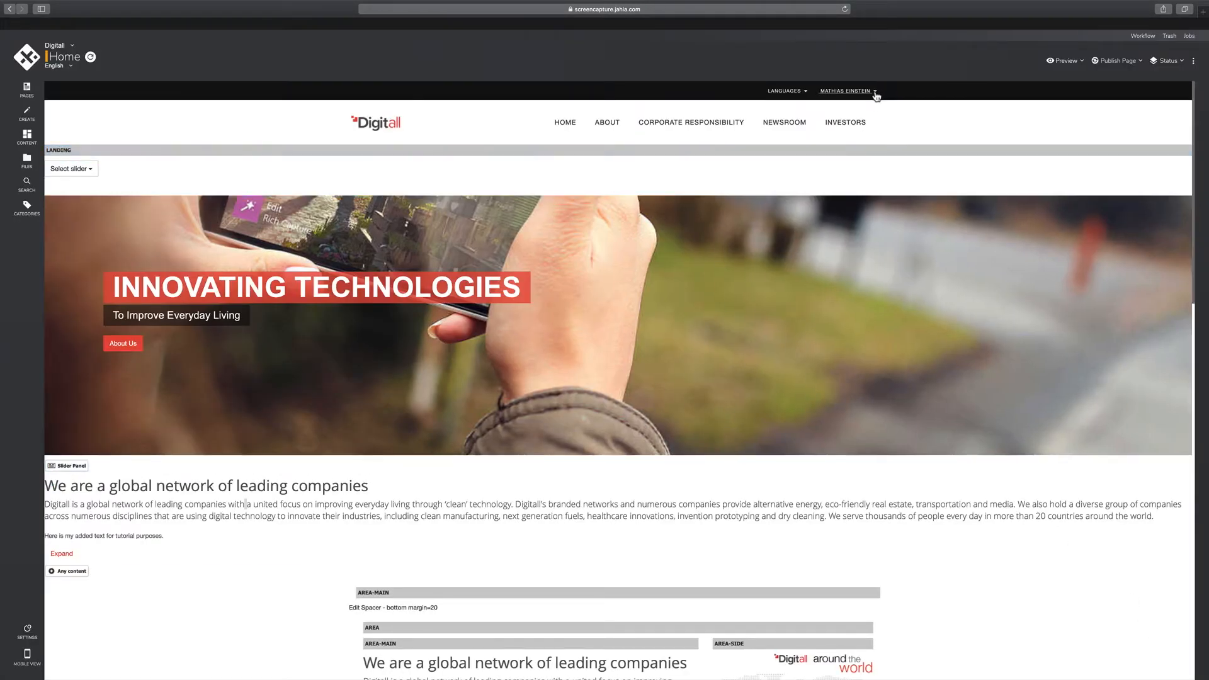
# Log out of the editor account and look over the live homepage as a visitor
pyautogui.click(875, 94)
pyautogui.click(833, 130)
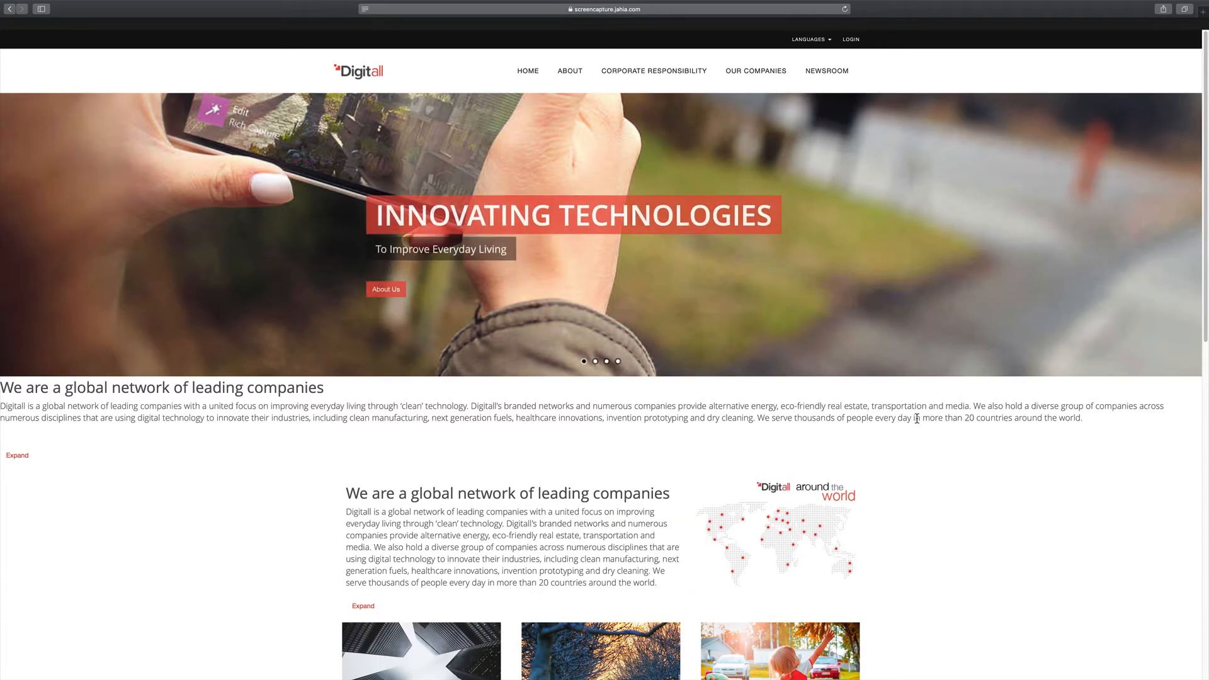
pyautogui.scroll(-15, 917, 419)
pyautogui.scroll(10, 602, 353)
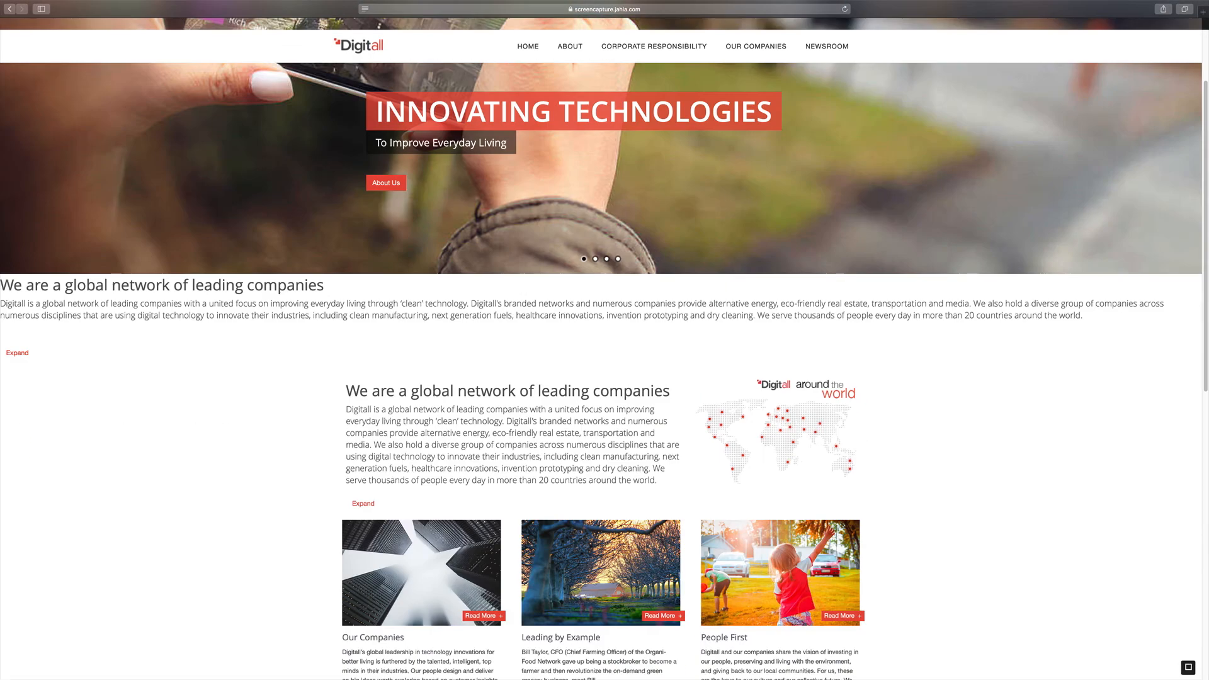
pyautogui.scroll(2, 604, 352)
# Log in to the live site with the community member's saved username and password
pyautogui.click(855, 39)
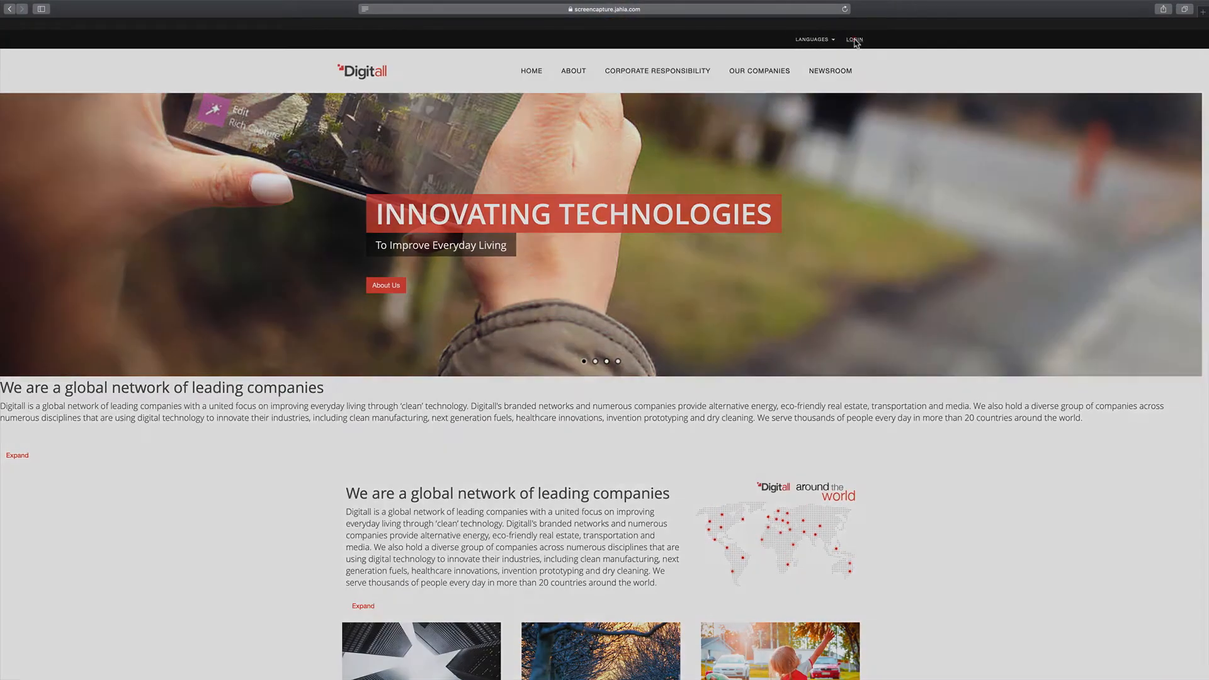
pyautogui.click(533, 75)
pyautogui.write('j')
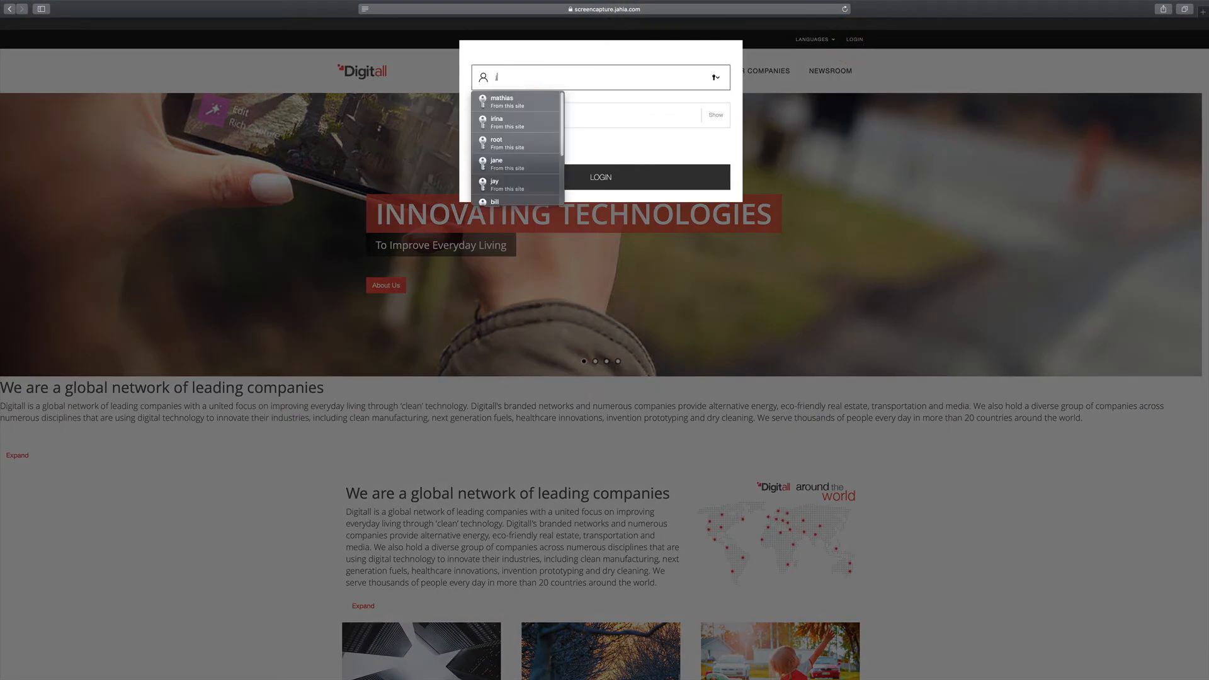
pyautogui.press('Down')
pyautogui.press('Down')
pyautogui.press('Return')
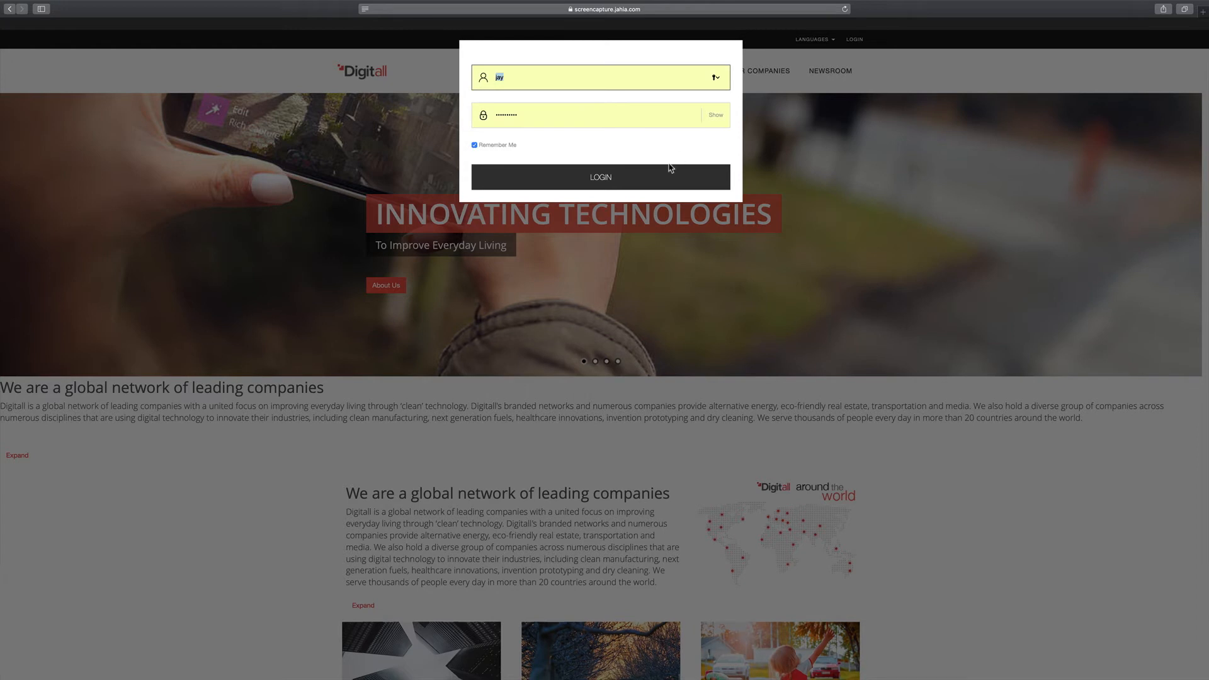
pyautogui.click(608, 181)
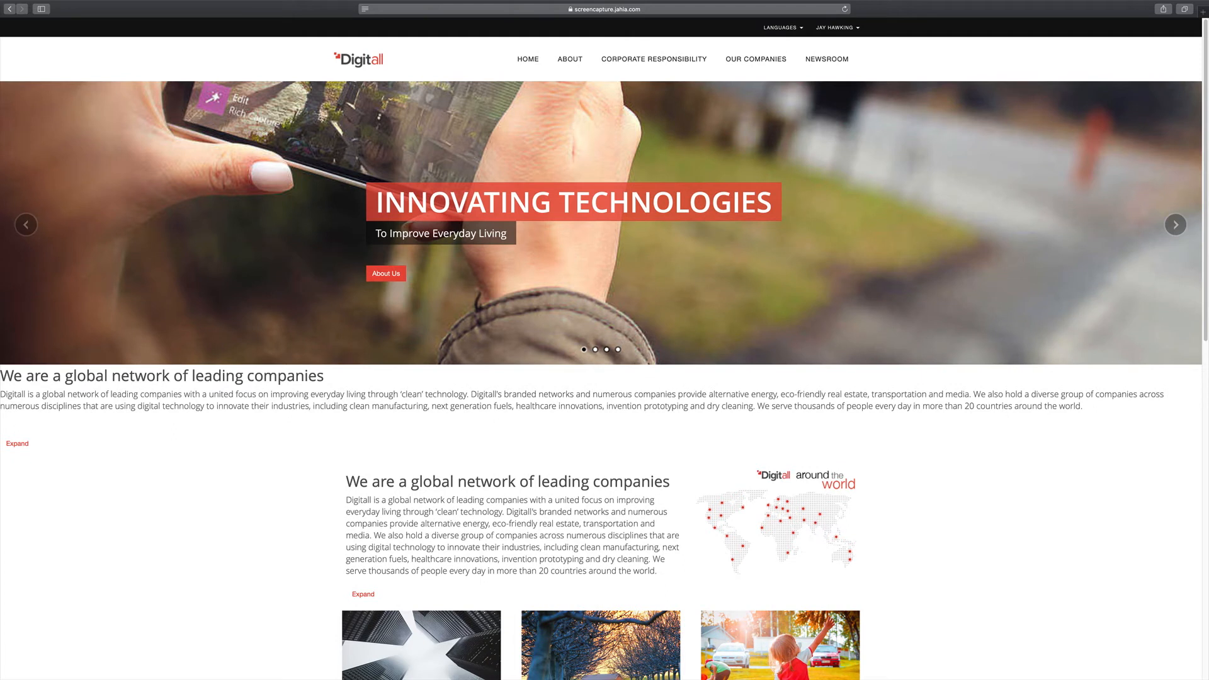
# Open the forum page in the Community section under Newsroom
pyautogui.moveTo(841, 63)
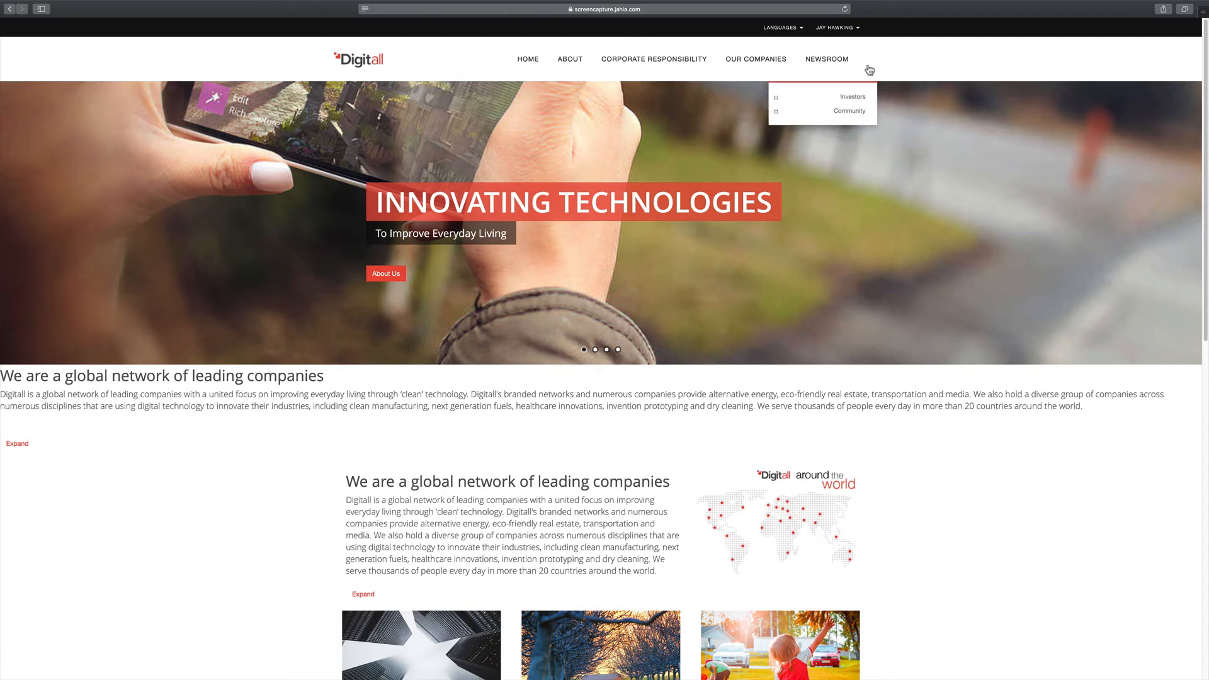
pyautogui.moveTo(861, 111)
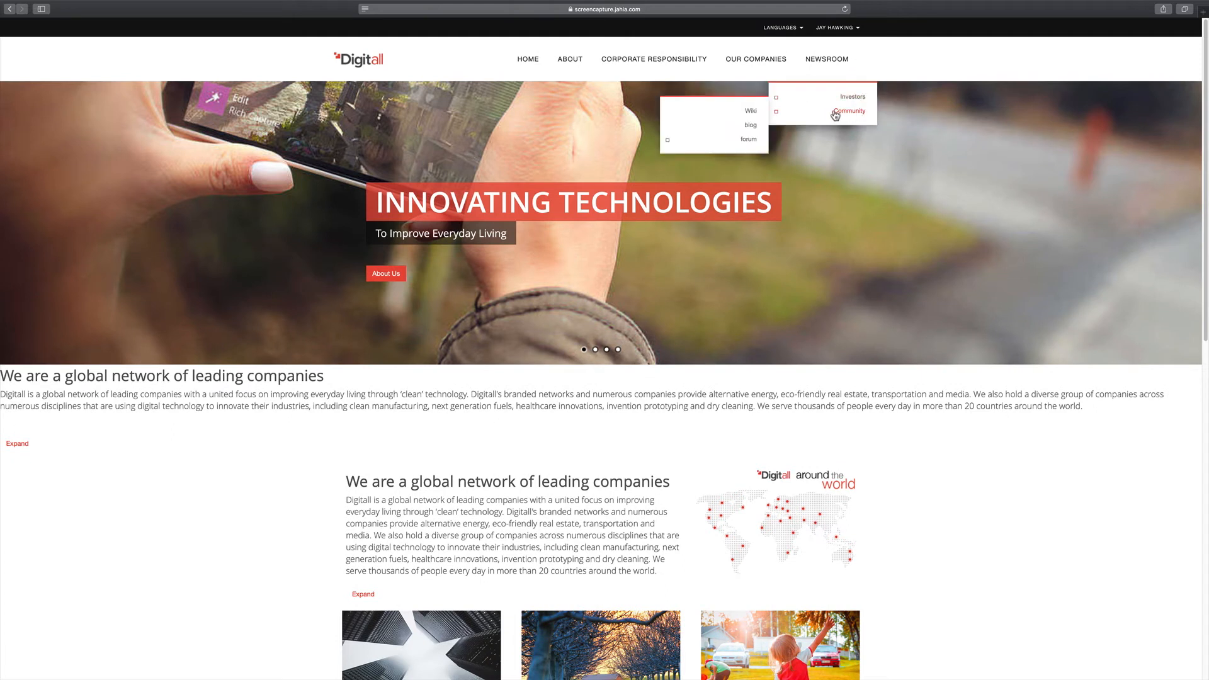
pyautogui.click(749, 138)
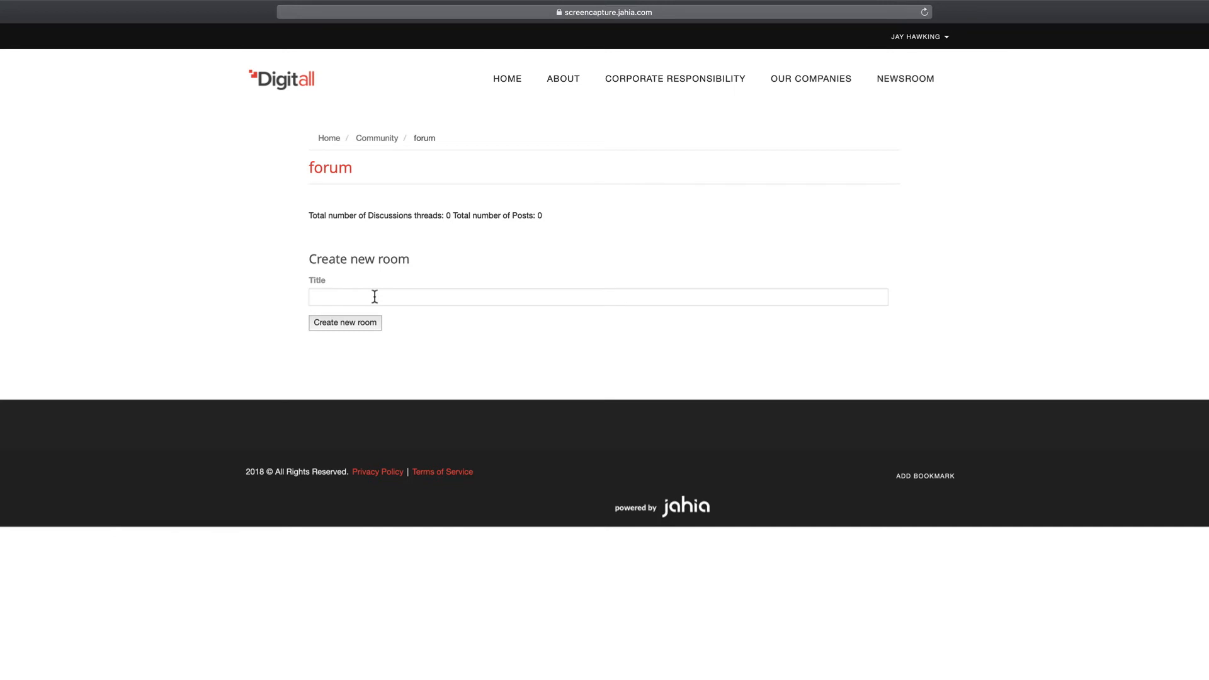
# Create a new forum room titled "My first room"
pyautogui.click(370, 292)
pyautogui.write('My first room')
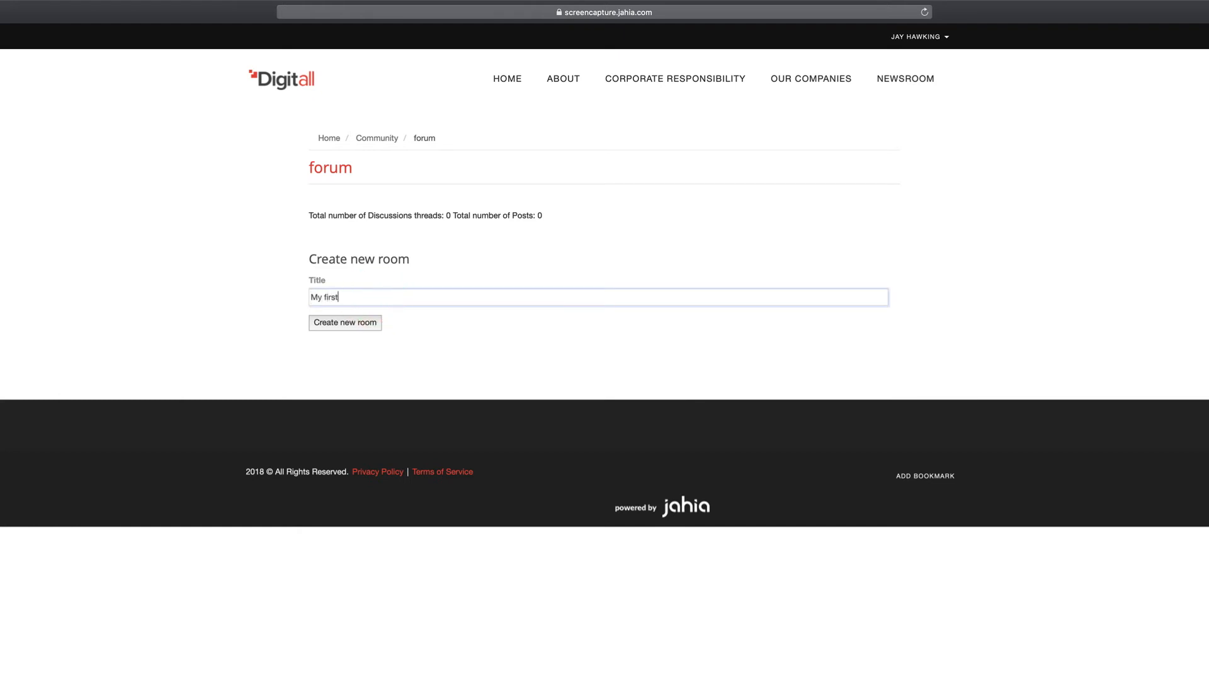
pyautogui.click(348, 325)
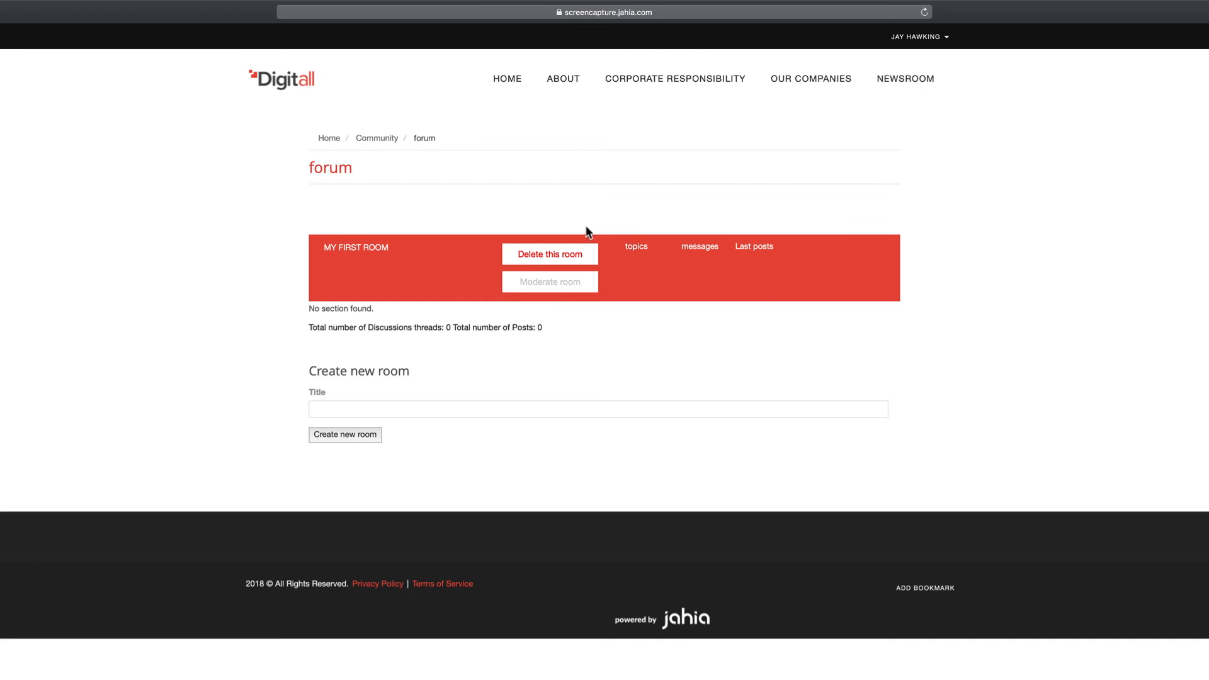
# Create a section in "My first room" titled "New technologies" with the description "Let's talk about hardware"
pyautogui.click(375, 247)
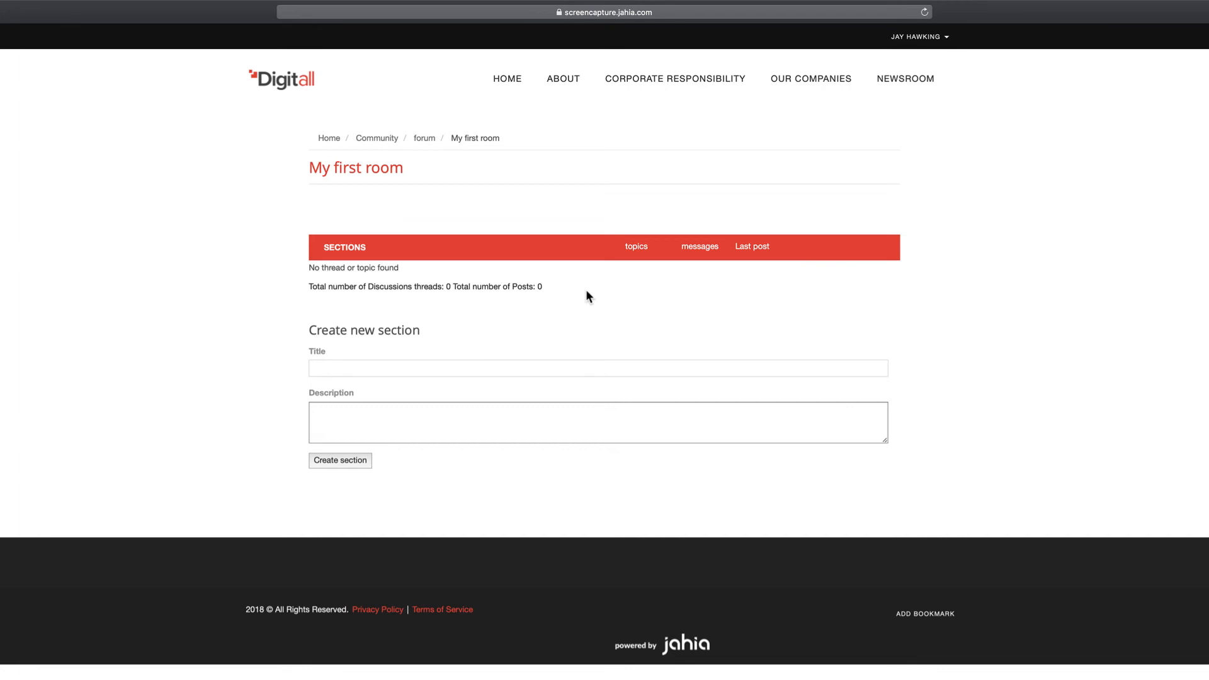
pyautogui.click(337, 369)
pyautogui.write('New technologies')
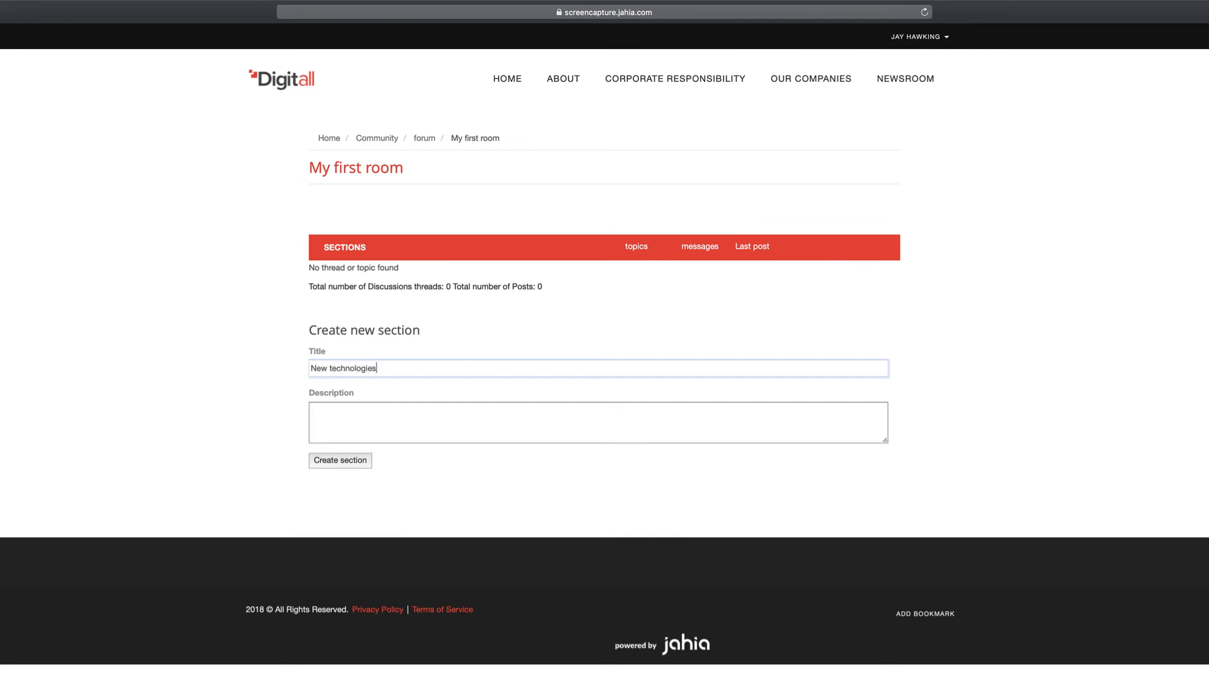
pyautogui.press('Tab')
pyautogui.write("Let's talk about hardware")
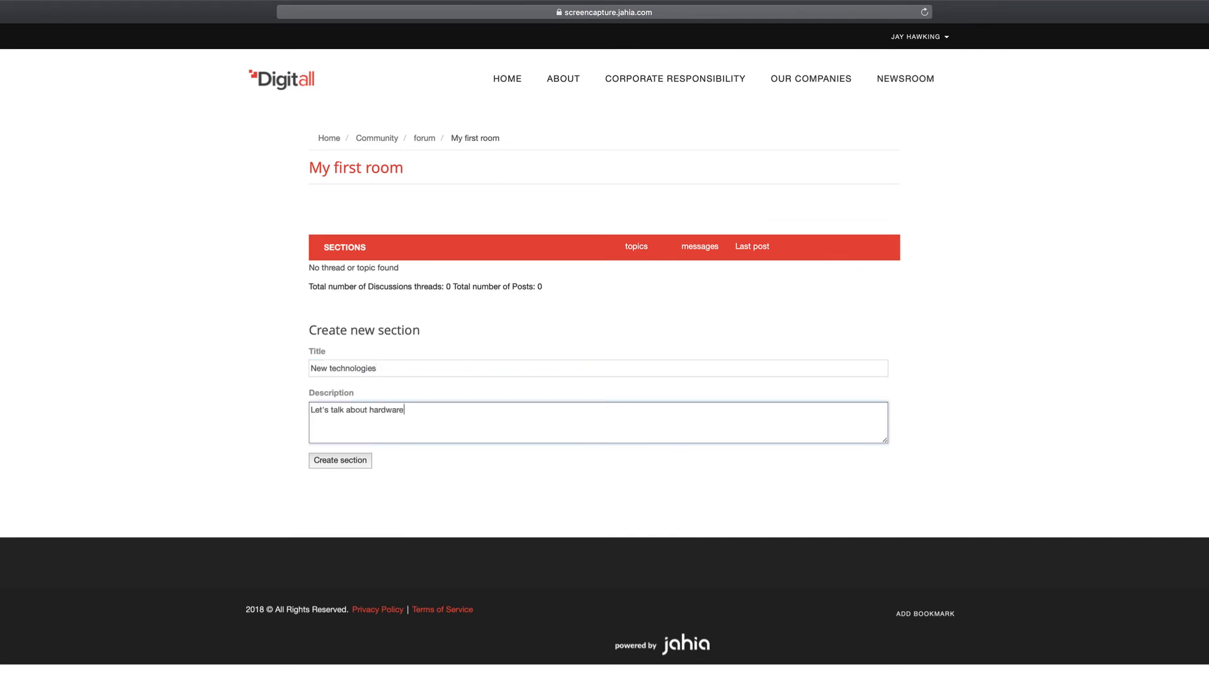
pyautogui.click(355, 460)
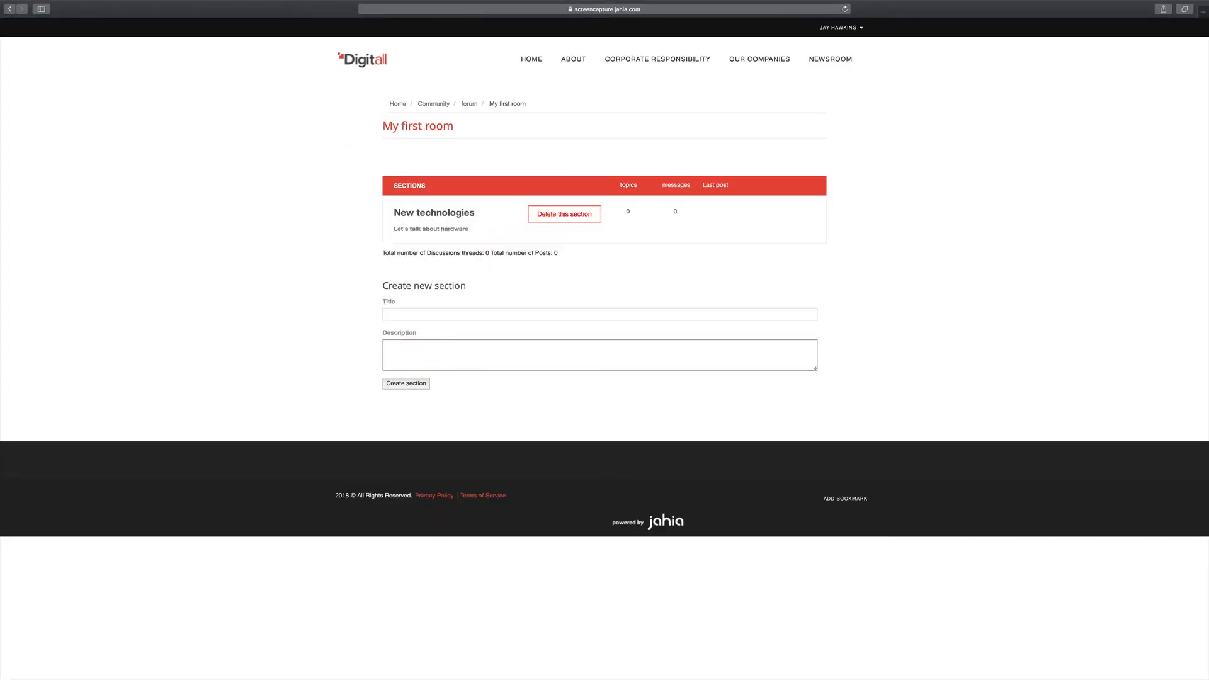